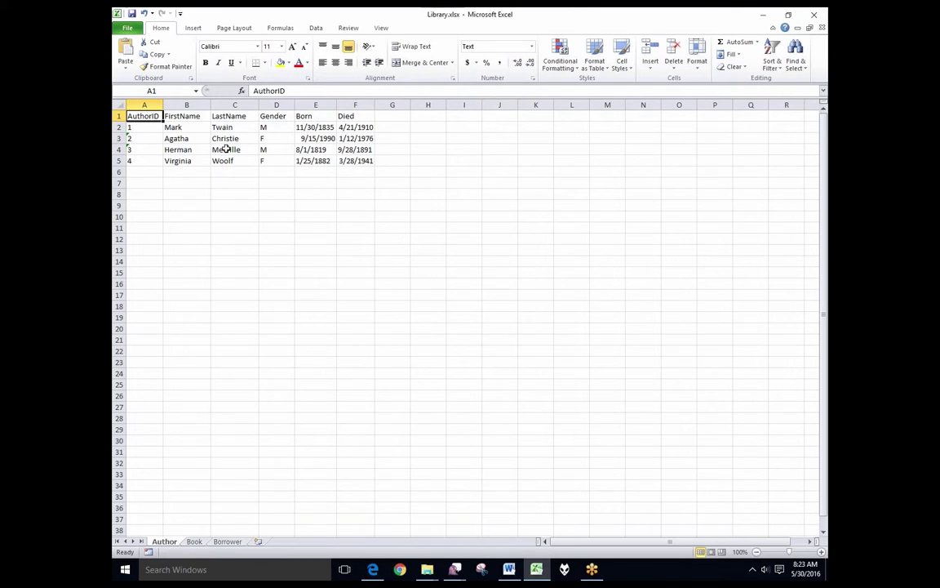
# Step: Look over the Book and Borrower sheets of the library workbook
pyautogui.click(194, 541)
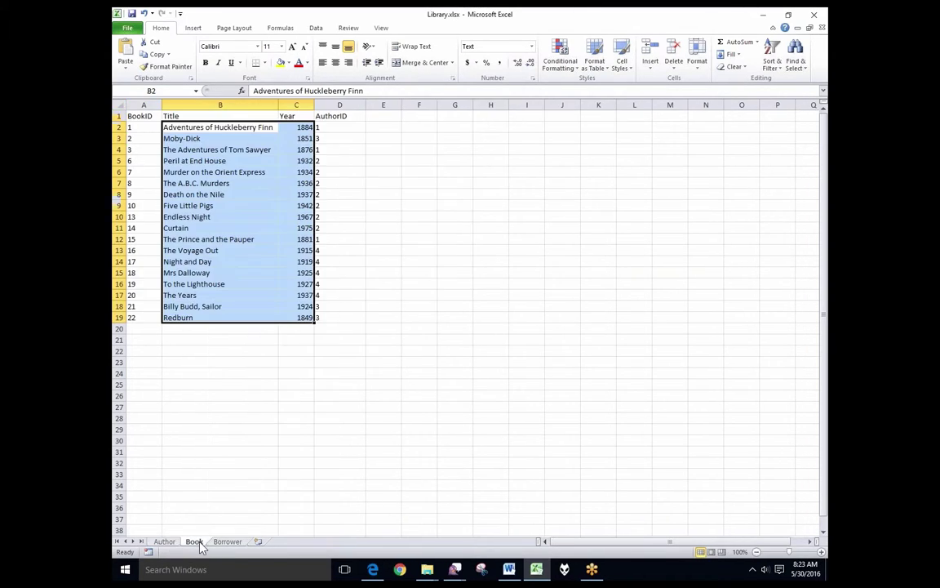
pyautogui.click(229, 329)
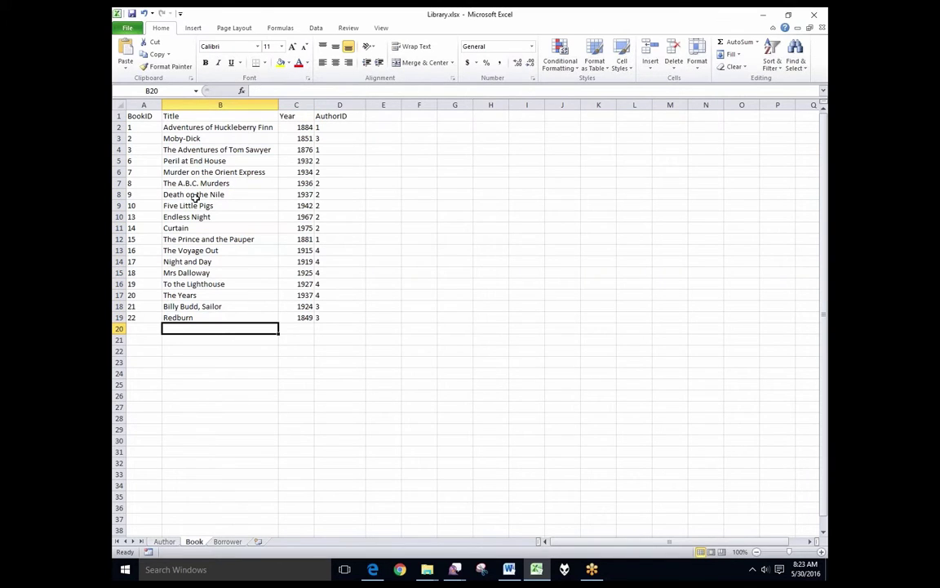
pyautogui.click(228, 541)
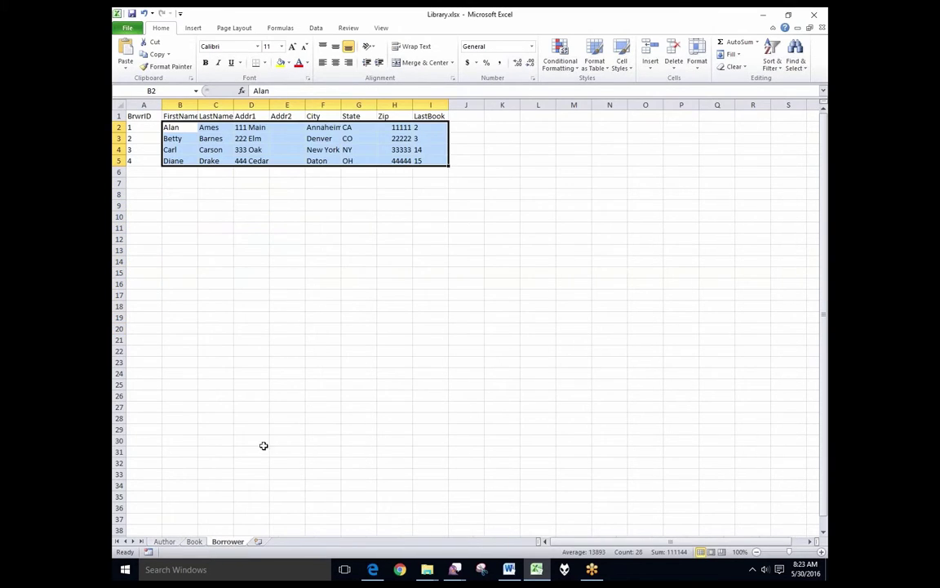
pyautogui.click(229, 182)
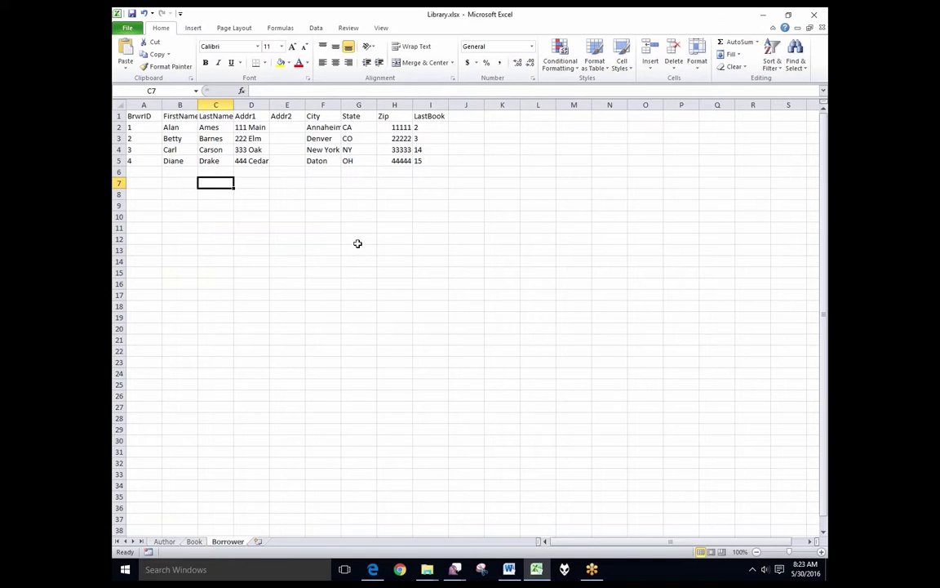
# Step: Switch to Branches.xlsx and select the state codes and branch names in B2:C5
pyautogui.hotkey('ctrl', 'Tab')
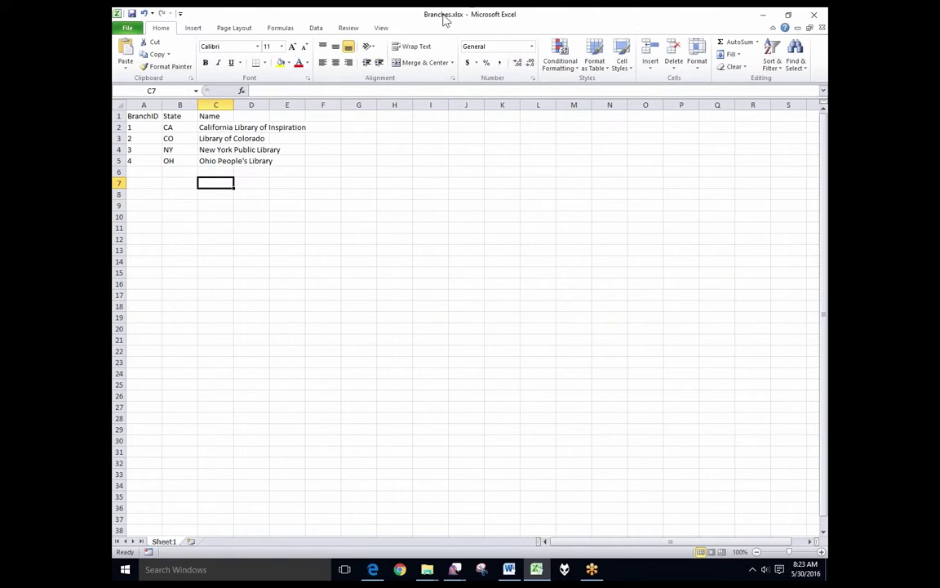
pyautogui.moveTo(183, 127); pyautogui.dragTo(220, 161)
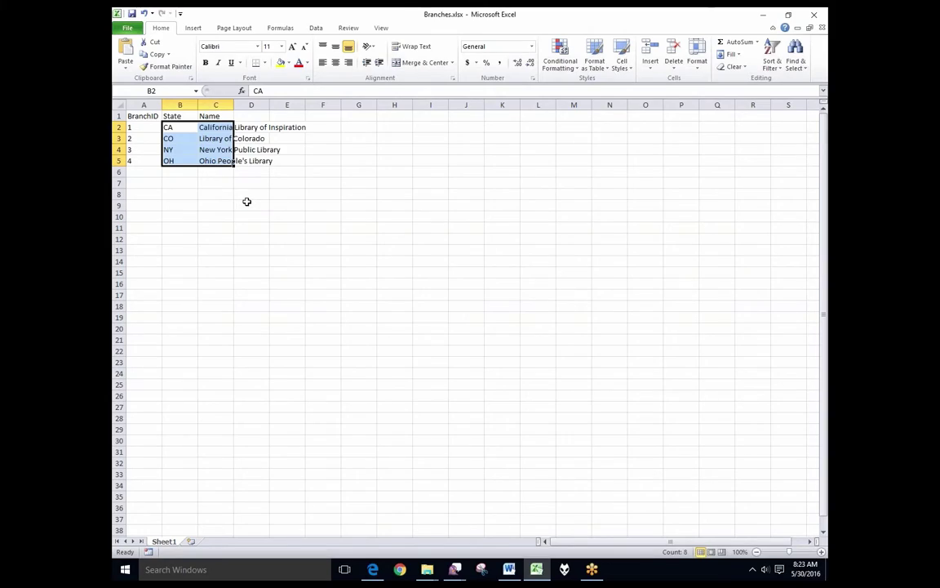
pyautogui.click(247, 201)
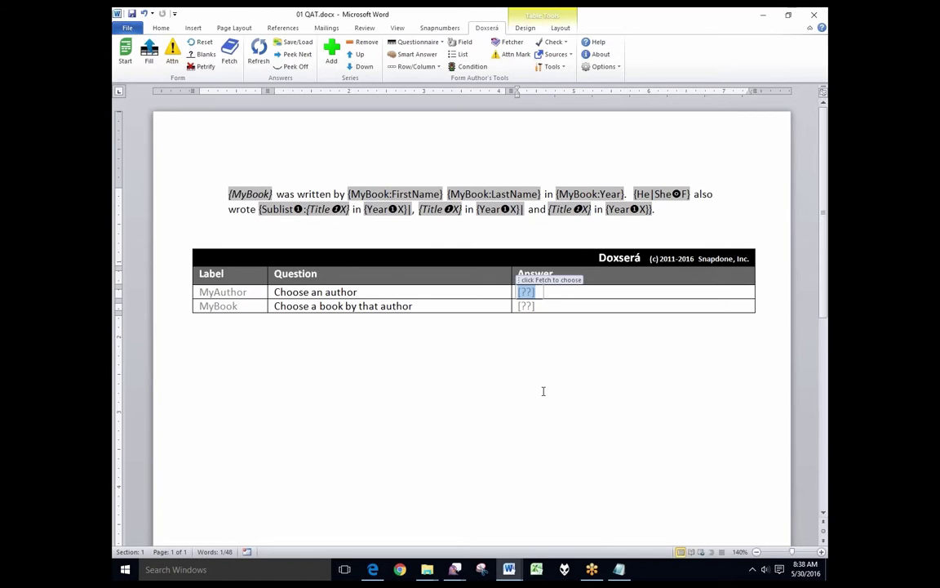
# Step: Fetch Herman Melville as the author answer
pyautogui.click(233, 65)
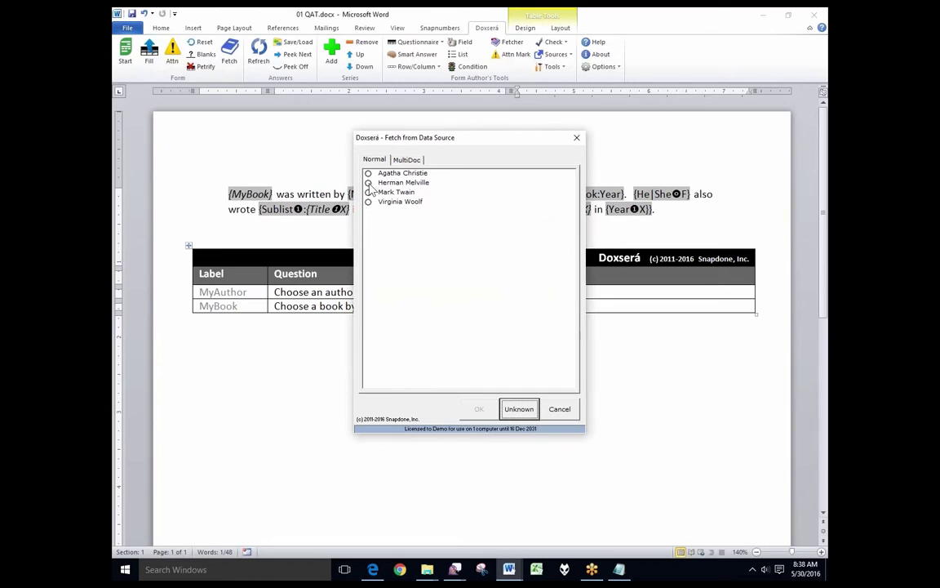
pyautogui.click(376, 183)
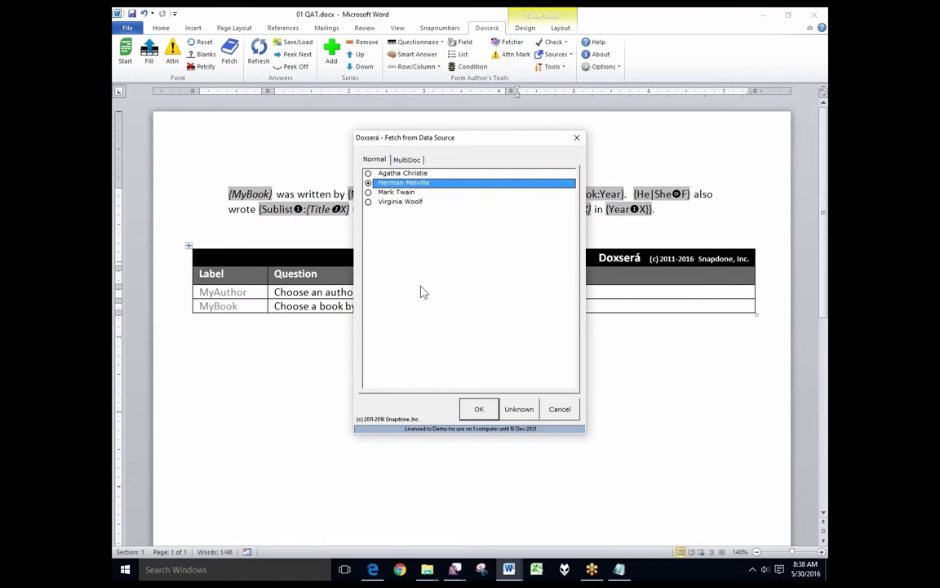
pyautogui.click(479, 407)
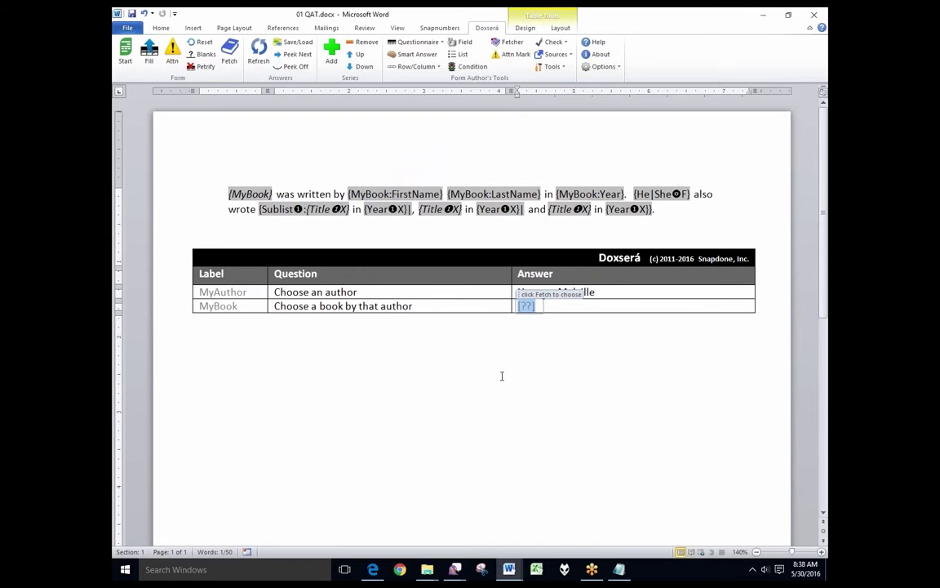
# Step: Fetch Moby-Dick as the book answer and fill the template
pyautogui.click(229, 53)
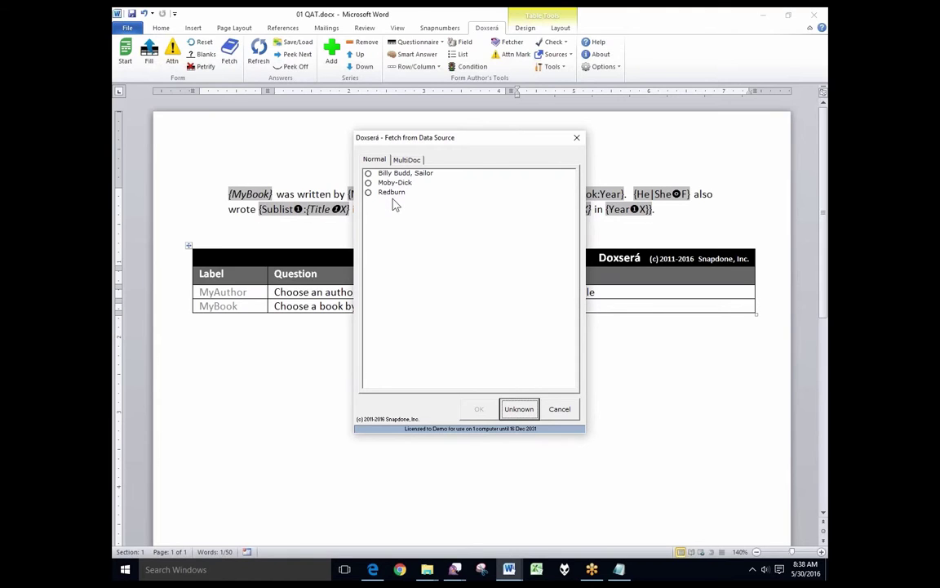
pyautogui.click(369, 183)
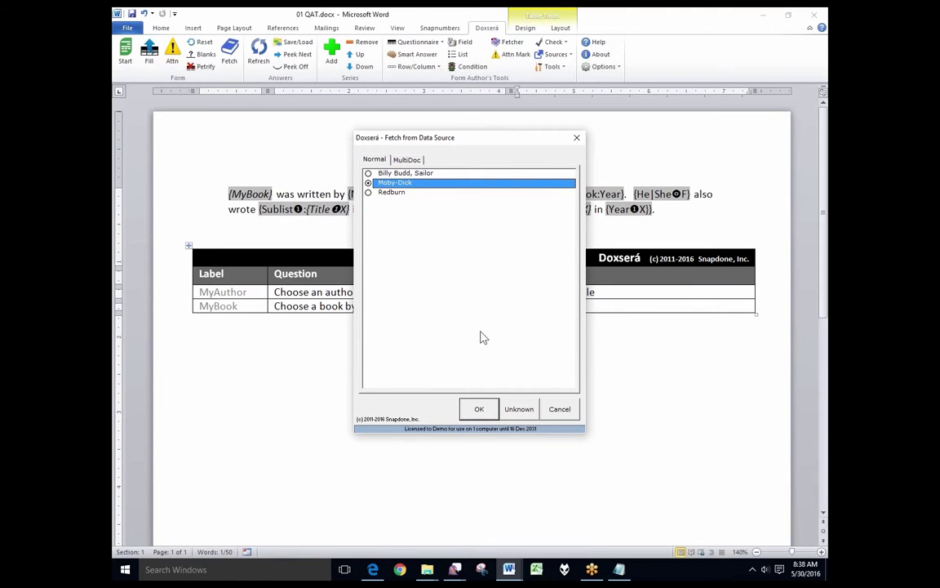
pyautogui.click(479, 409)
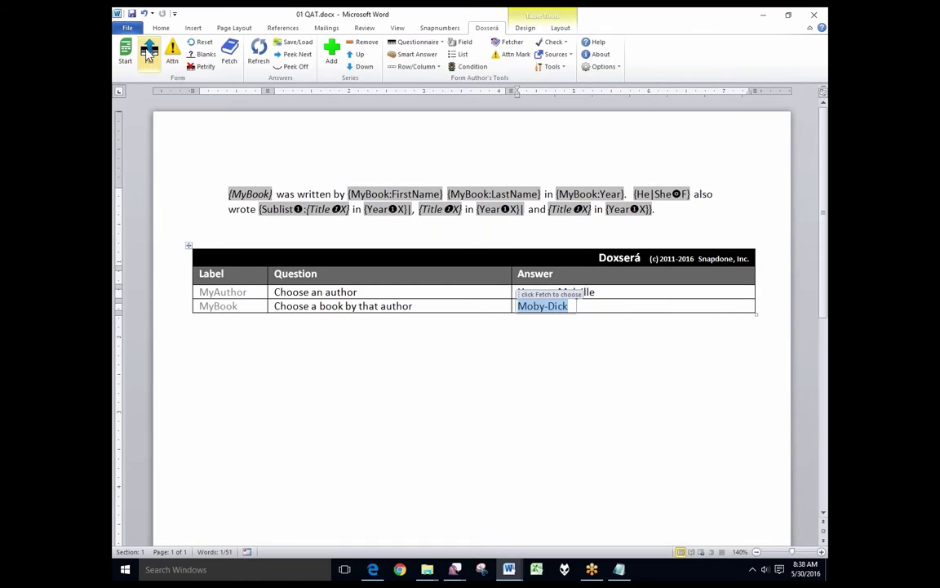
pyautogui.click(148, 54)
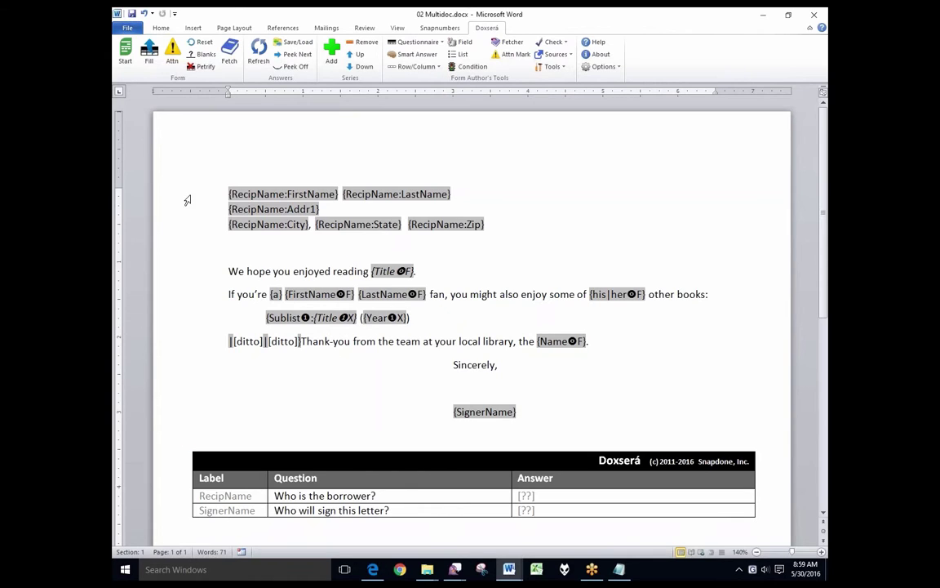
pyautogui.moveTo(201, 194); pyautogui.dragTo(209, 272)
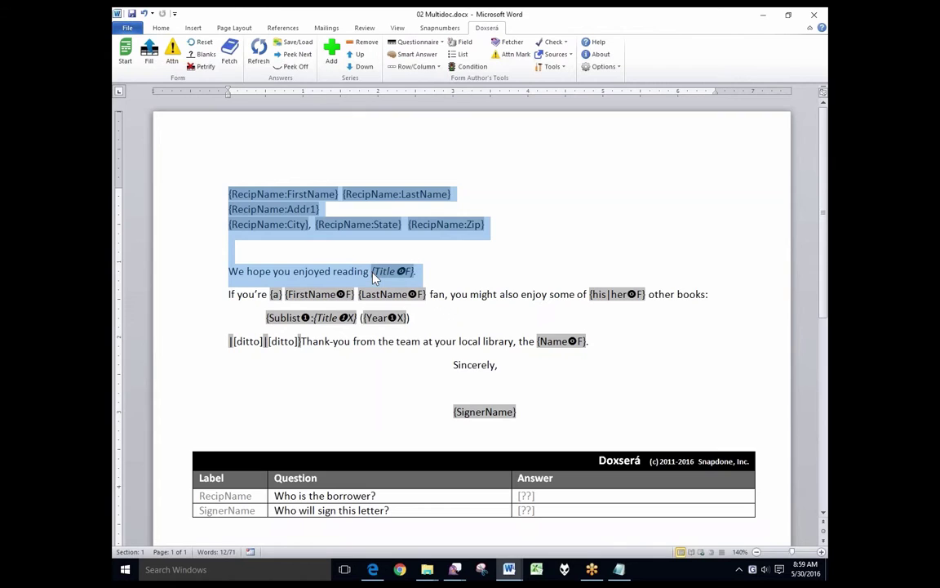
pyautogui.click(209, 302)
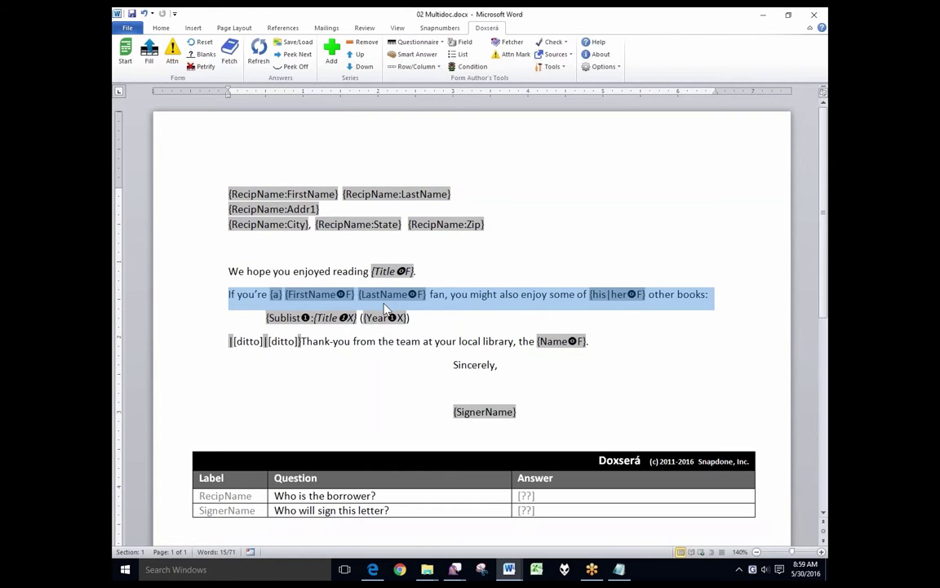
pyautogui.click(189, 330)
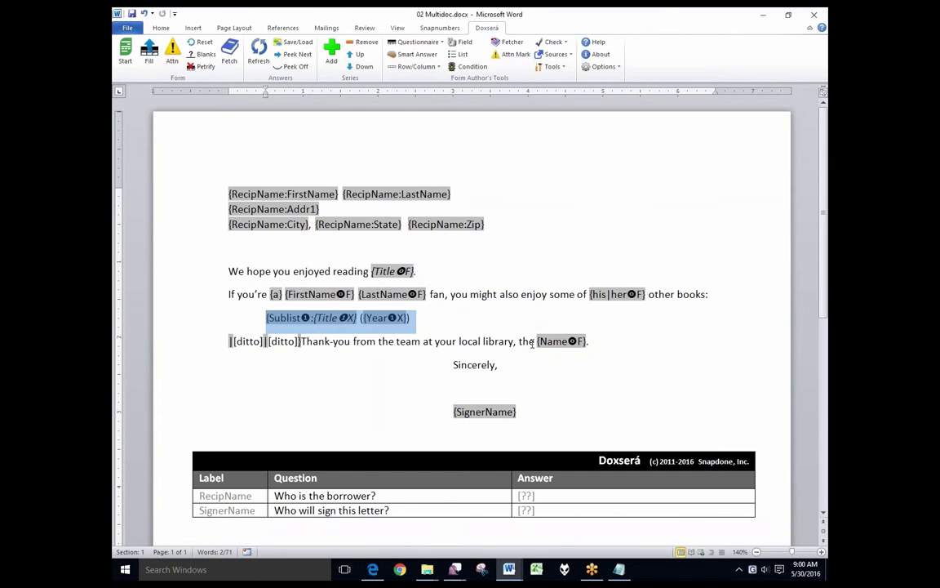
pyautogui.moveTo(531, 342); pyautogui.dragTo(548, 341)
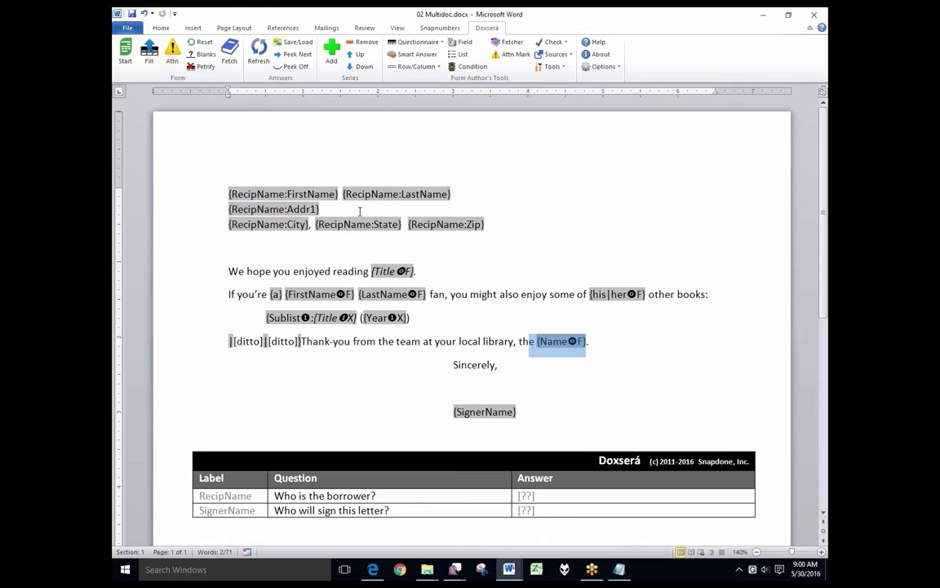
pyautogui.moveTo(179, 186); pyautogui.dragTo(200, 239)
pyautogui.moveTo(520, 342); pyautogui.dragTo(623, 360)
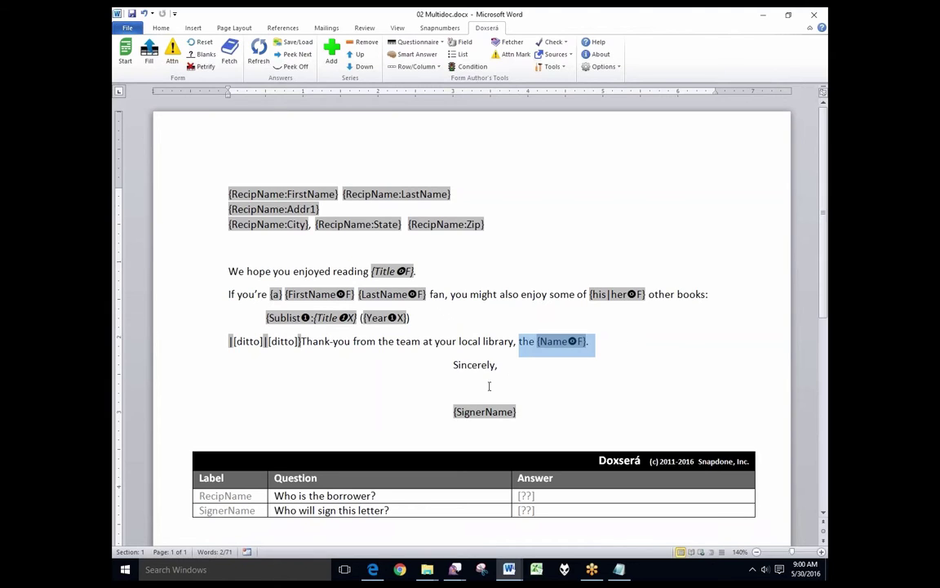
pyautogui.click(439, 416)
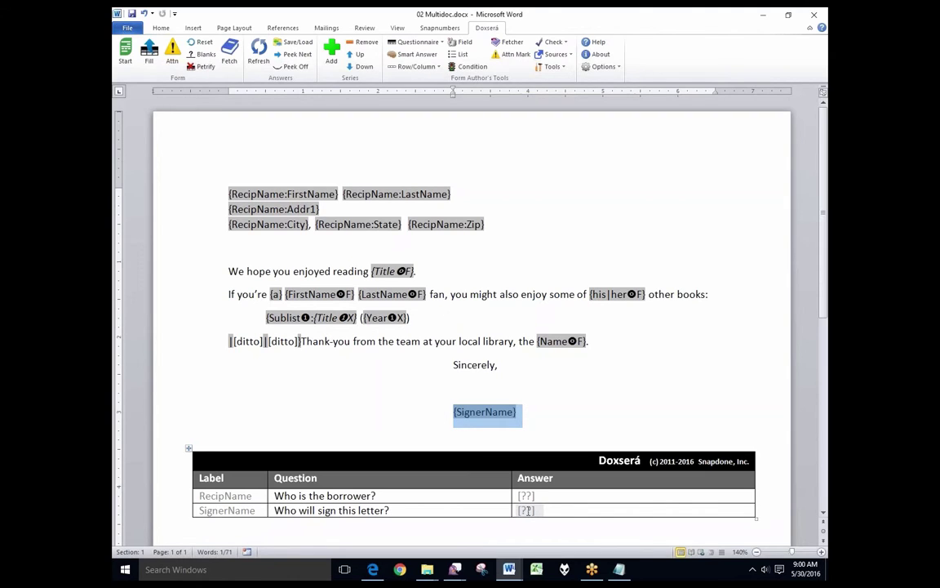
pyautogui.click(526, 495)
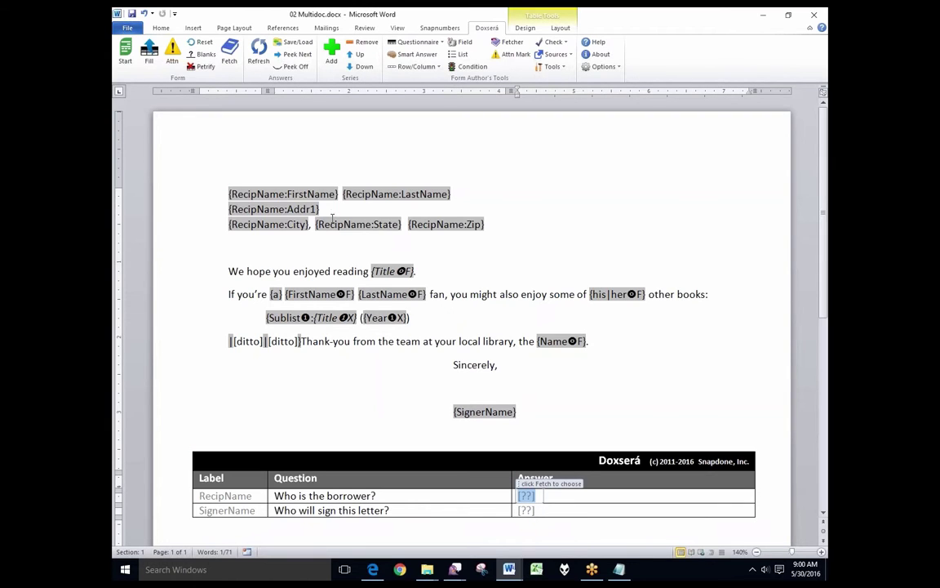
# Step: Fetch the Denver borrower as the borrower answer
pyautogui.click(229, 54)
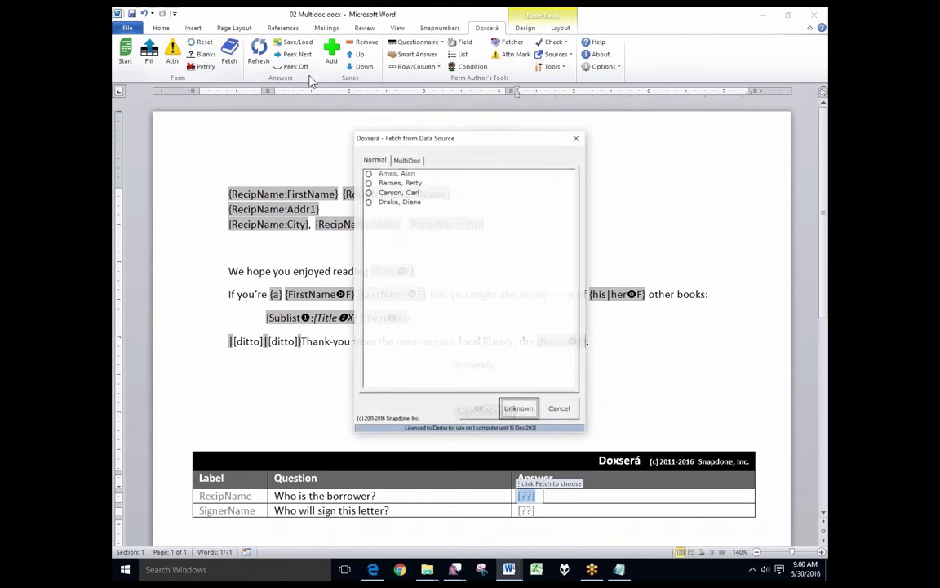
pyautogui.click(388, 183)
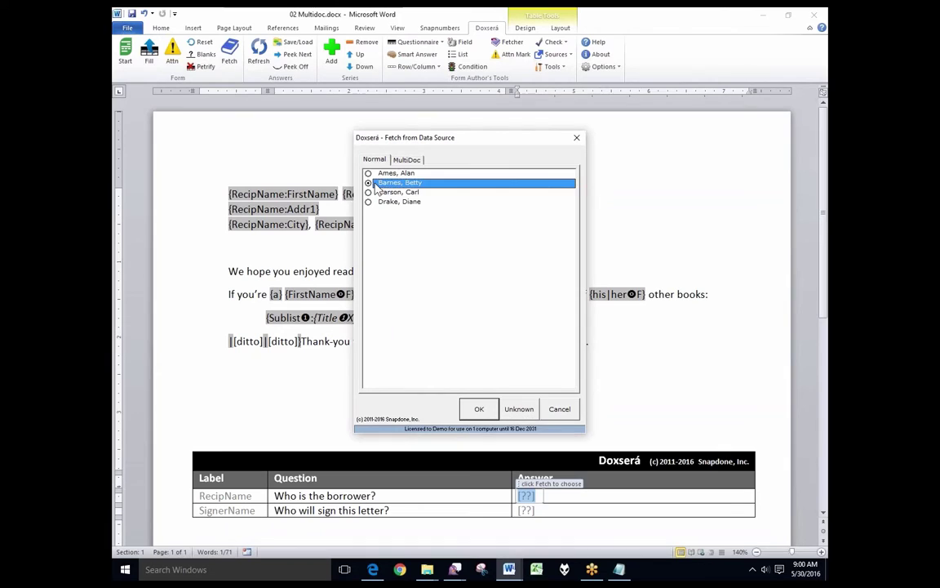
pyautogui.click(479, 408)
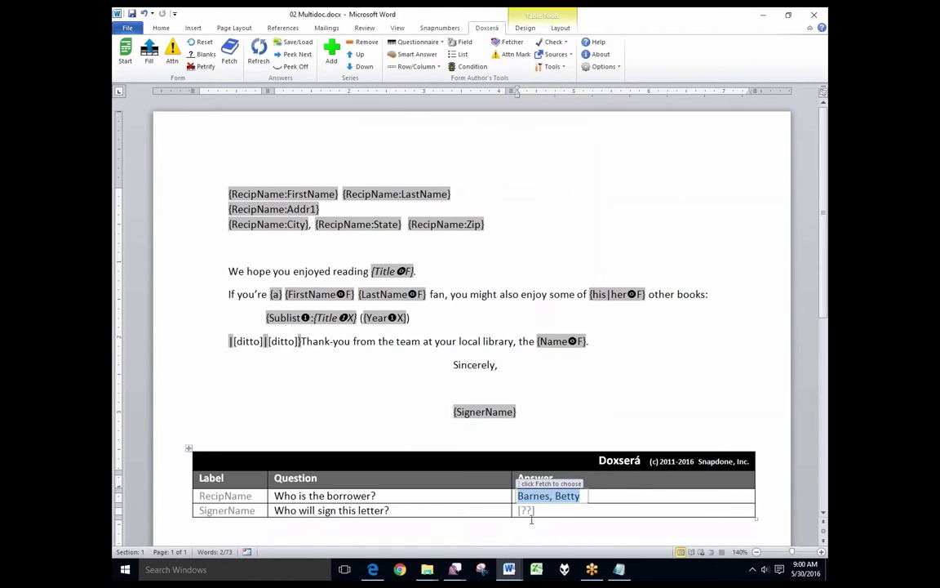
# Step: Enter the signer's full name as SignerName, fill the letter, and check its Mark Twain recommendations
pyautogui.click(526, 512)
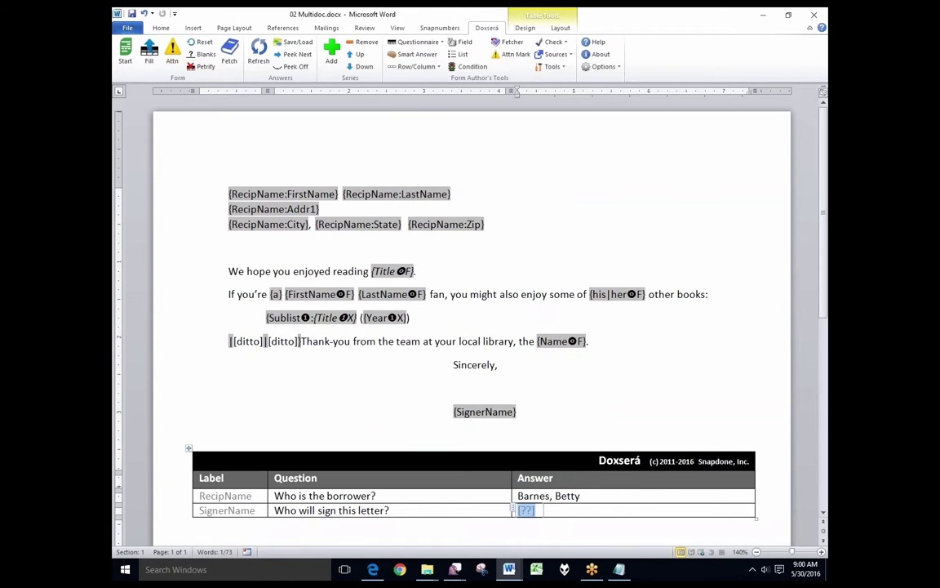
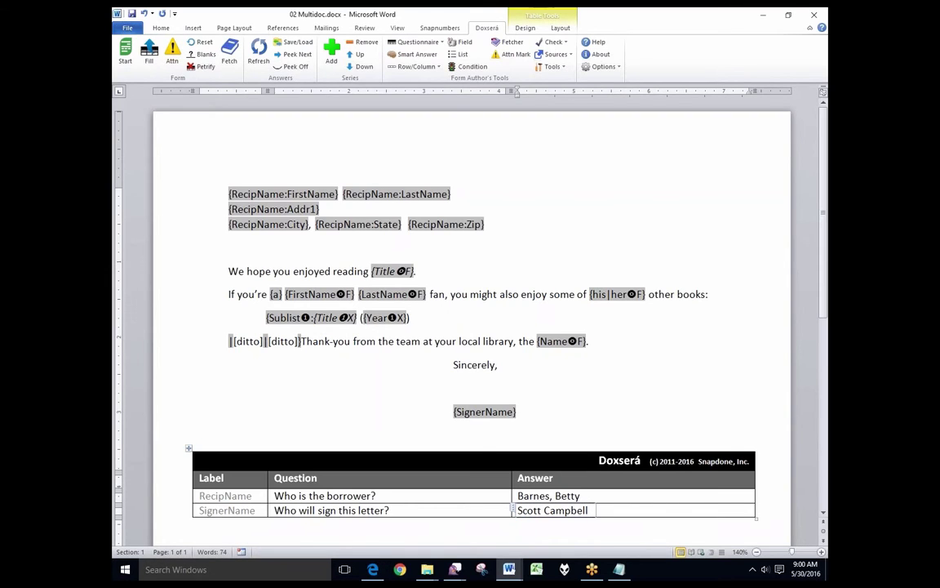
pyautogui.click(149, 56)
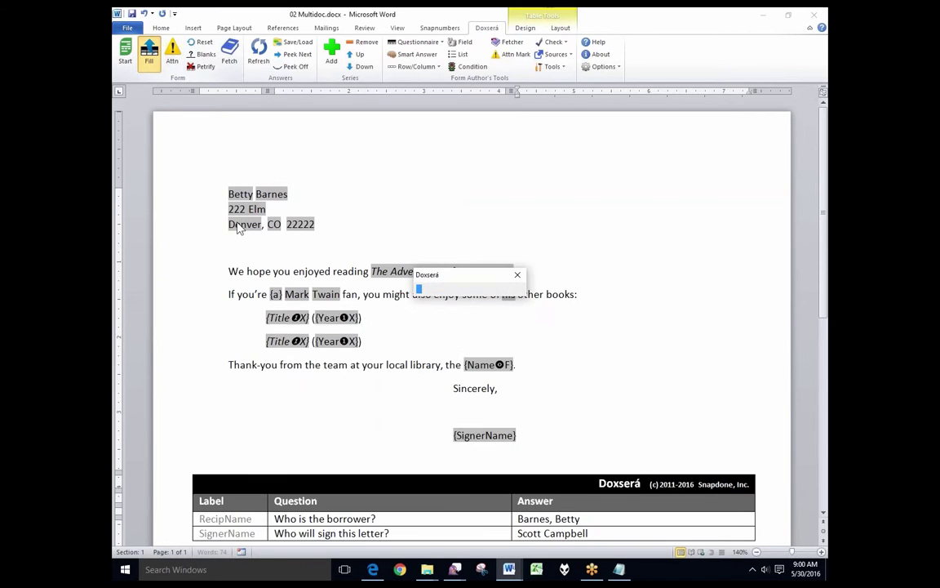
pyautogui.moveTo(208, 197); pyautogui.dragTo(203, 231)
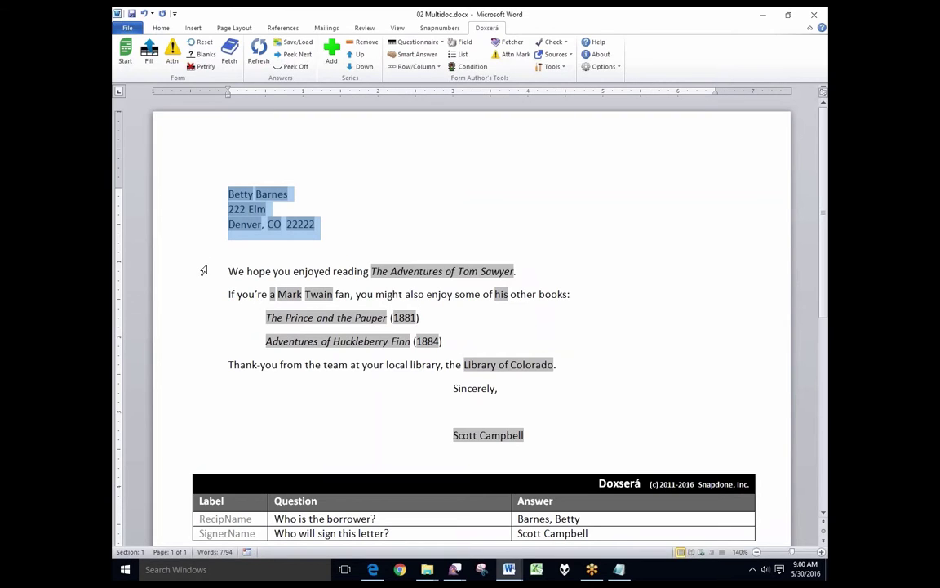
pyautogui.moveTo(369, 270); pyautogui.dragTo(535, 272)
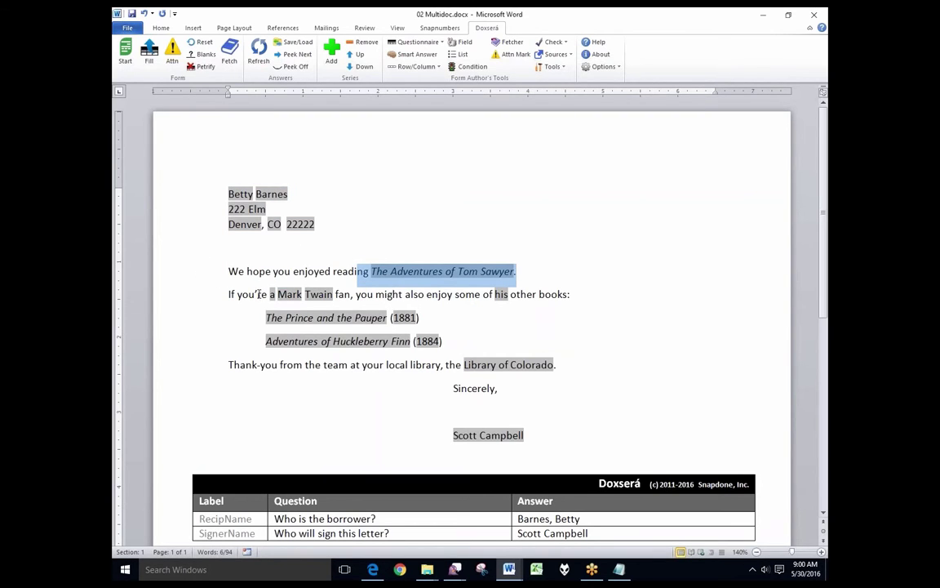
pyautogui.moveTo(258, 295); pyautogui.dragTo(351, 294)
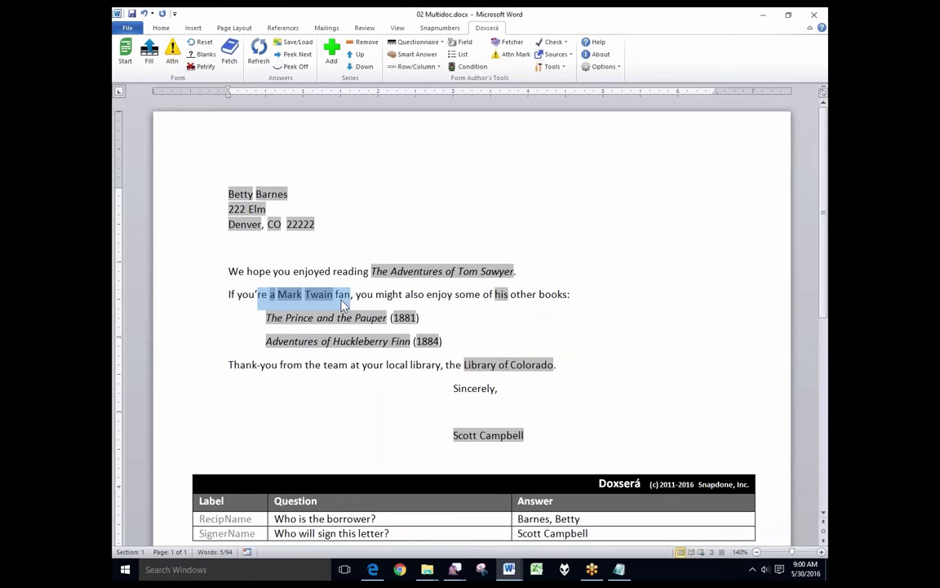
pyautogui.click(236, 322)
pyautogui.moveTo(235, 340); pyautogui.dragTo(231, 344)
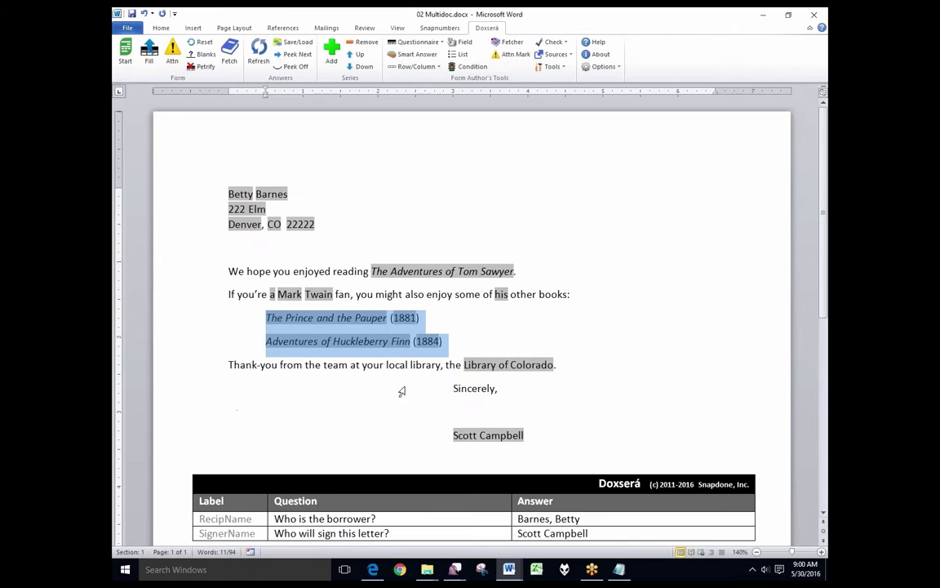
pyautogui.moveTo(454, 369); pyautogui.dragTo(565, 368)
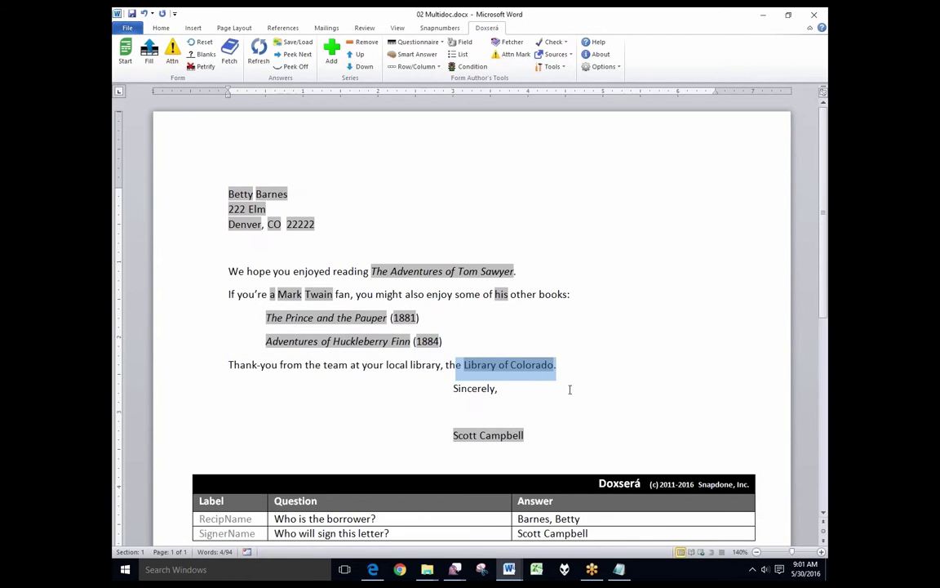
pyautogui.click(290, 445)
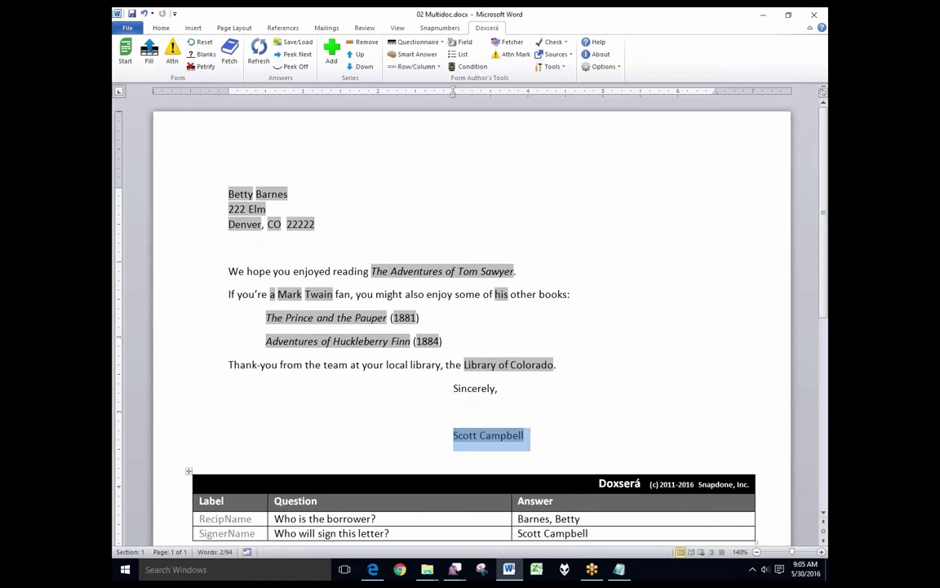
pyautogui.click(547, 519)
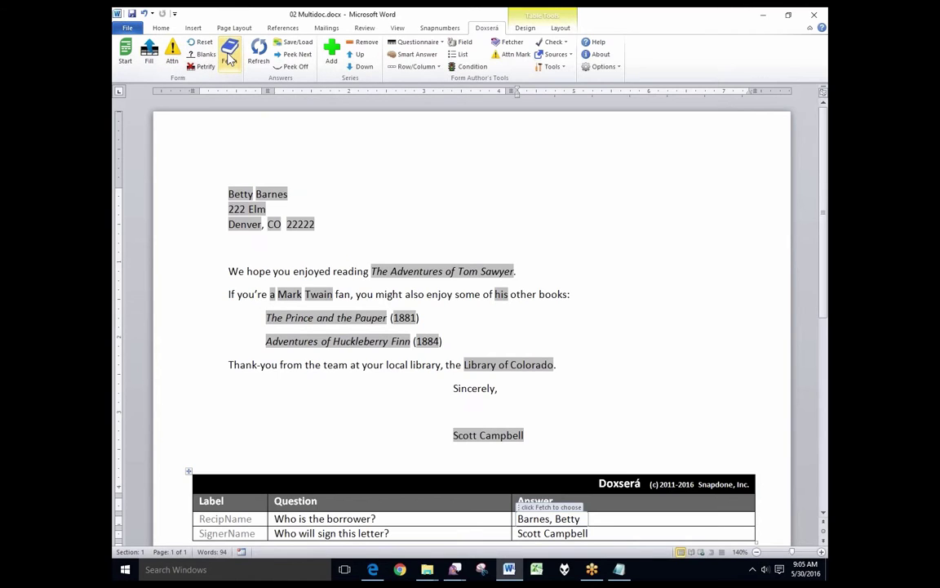
# Step: Set the borrower answer to [MultiDoc] and shrink Word to reveal the empty Results folder
pyautogui.click(230, 55)
pyautogui.click(406, 159)
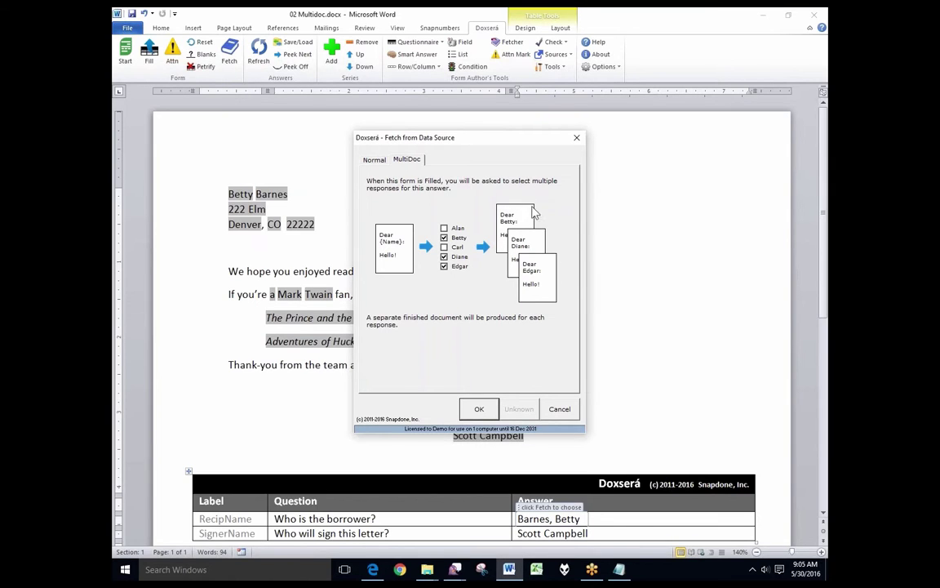
pyautogui.click(479, 408)
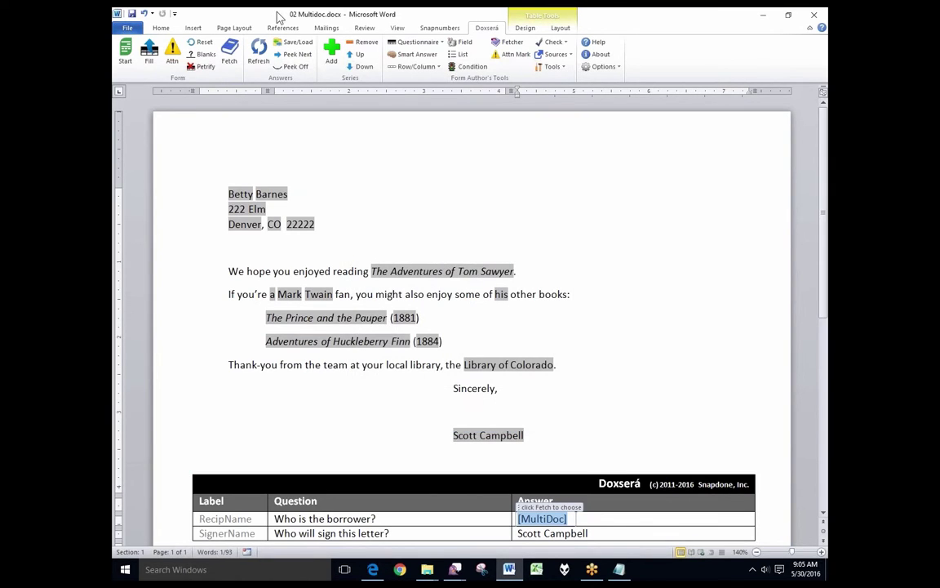
pyautogui.moveTo(279, 17); pyautogui.dragTo(475, 247)
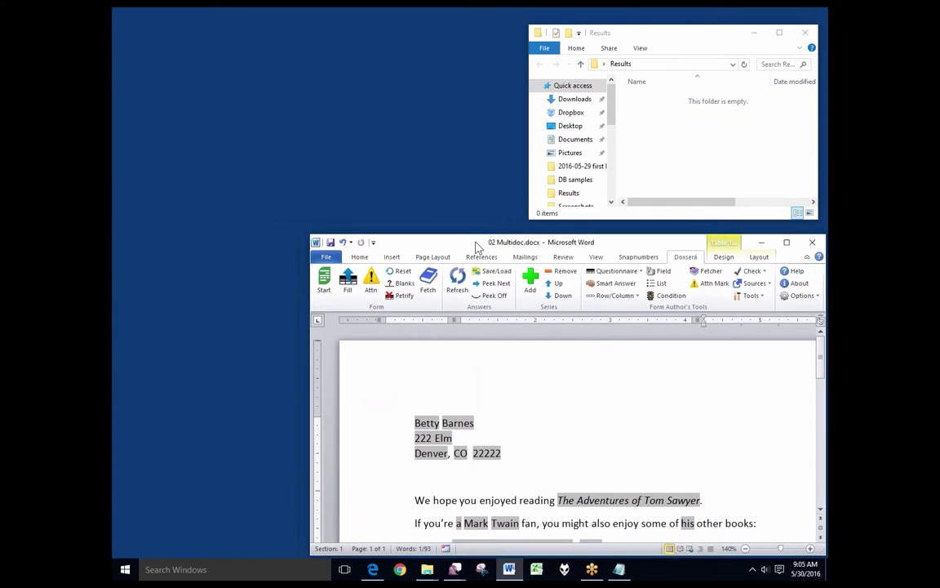
# Step: Fill petrified letters for all four borrowers, auto-saved to Results as 'Letter to' plus name
pyautogui.click(348, 282)
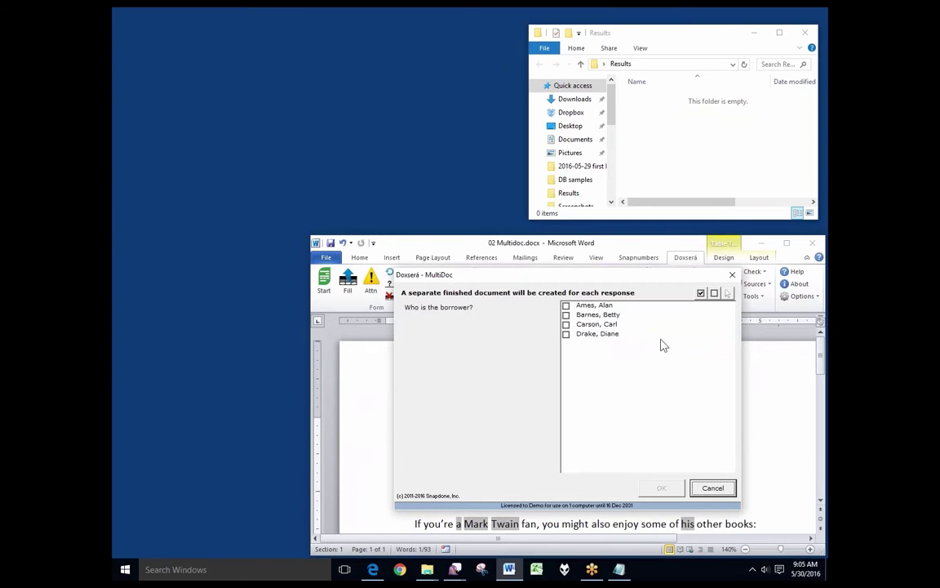
pyautogui.click(700, 293)
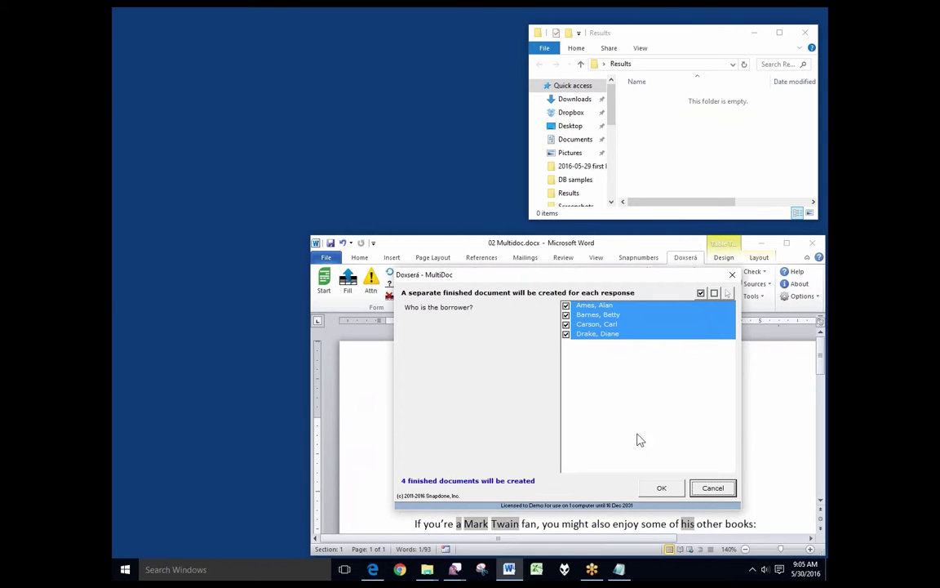
pyautogui.click(662, 488)
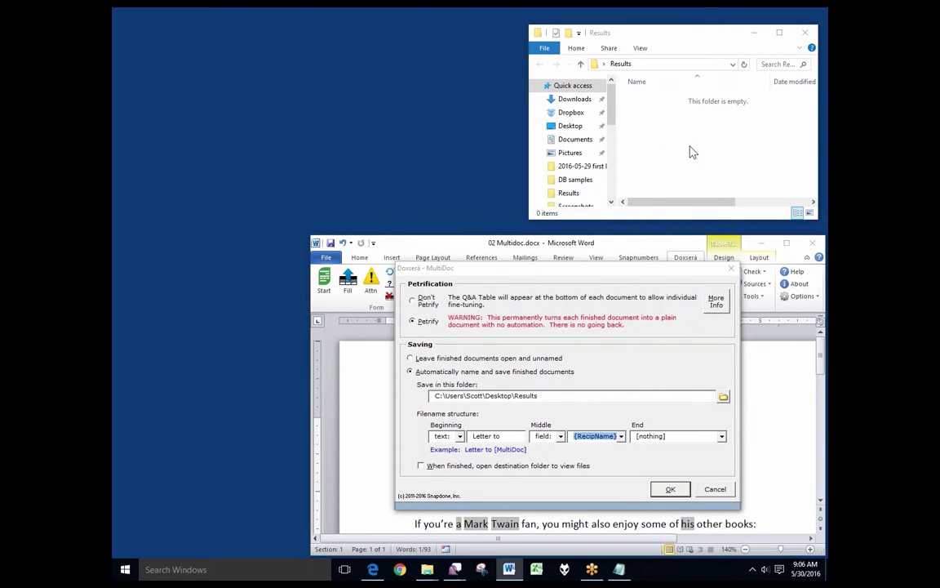
pyautogui.click(668, 488)
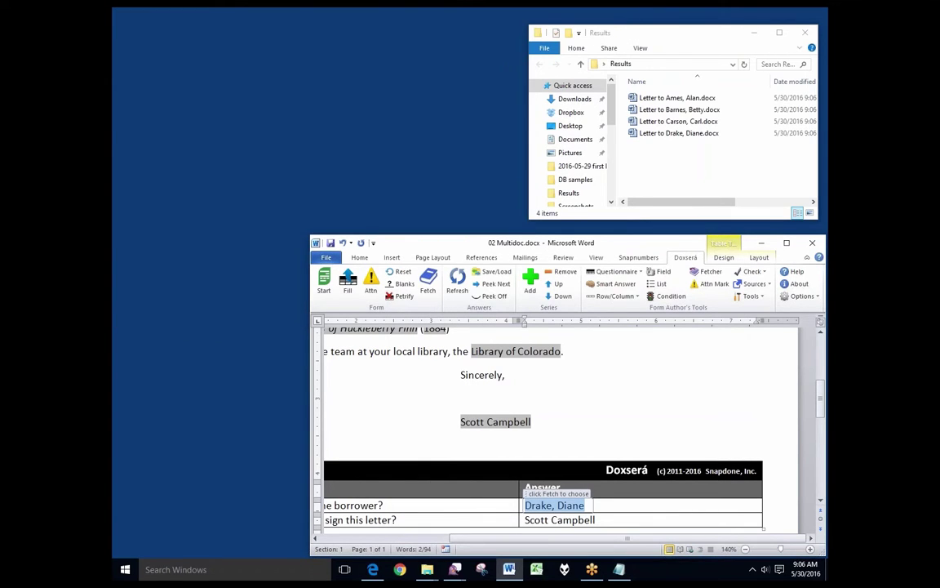
pyautogui.click(681, 173)
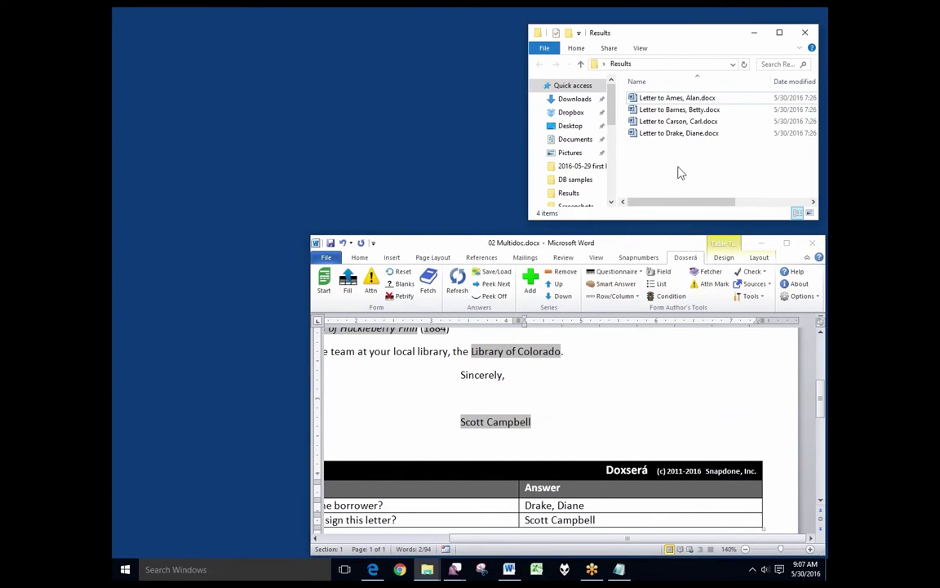
# Step: Review the first letter's enjoyed book and two suggested books, then close it
pyautogui.doubleClick(673, 100)
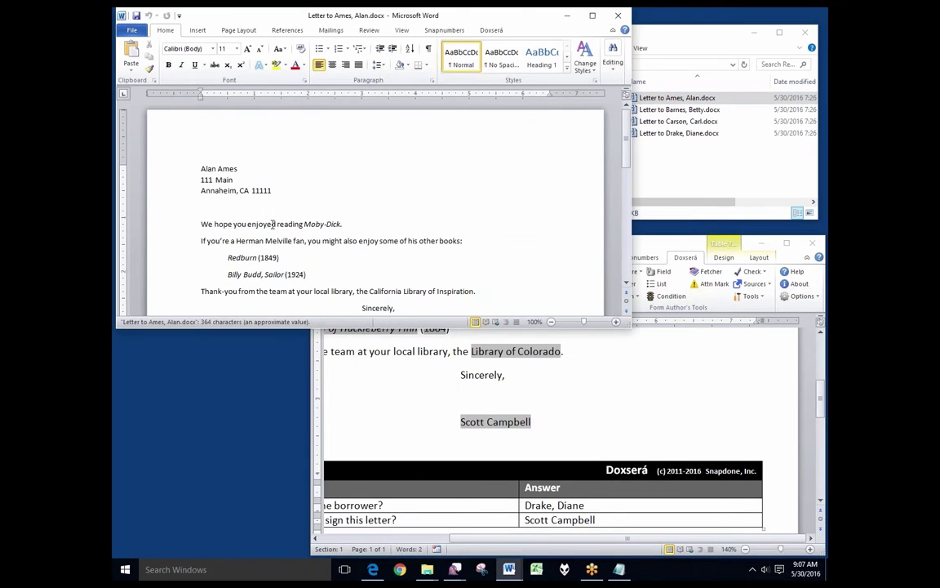
pyautogui.moveTo(273, 223); pyautogui.dragTo(342, 225)
pyautogui.moveTo(195, 267); pyautogui.dragTo(198, 280)
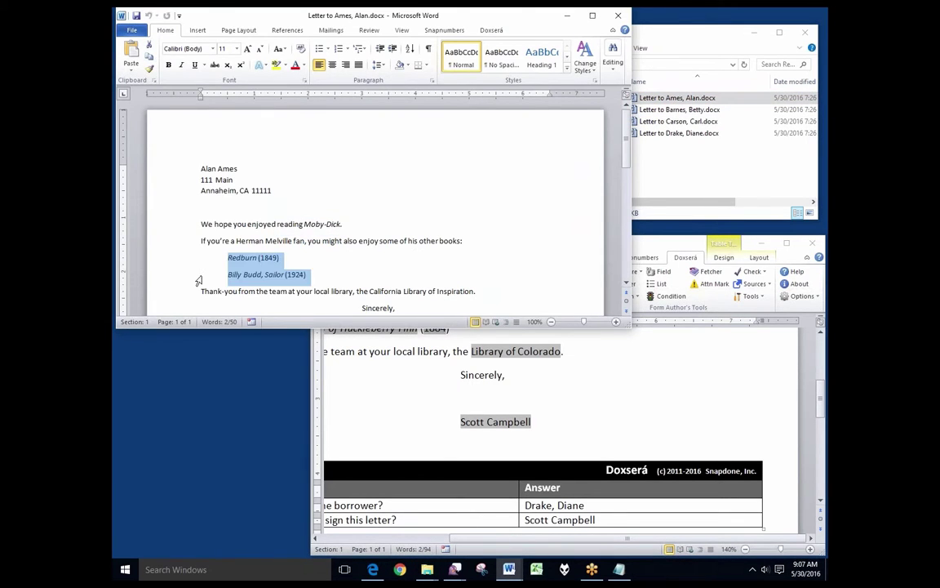
pyautogui.click(619, 18)
# Step: Review the second letter's enjoyed book and suggestions, close it, and open 03 Direct Unfiltered.docx
pyautogui.doubleClick(671, 110)
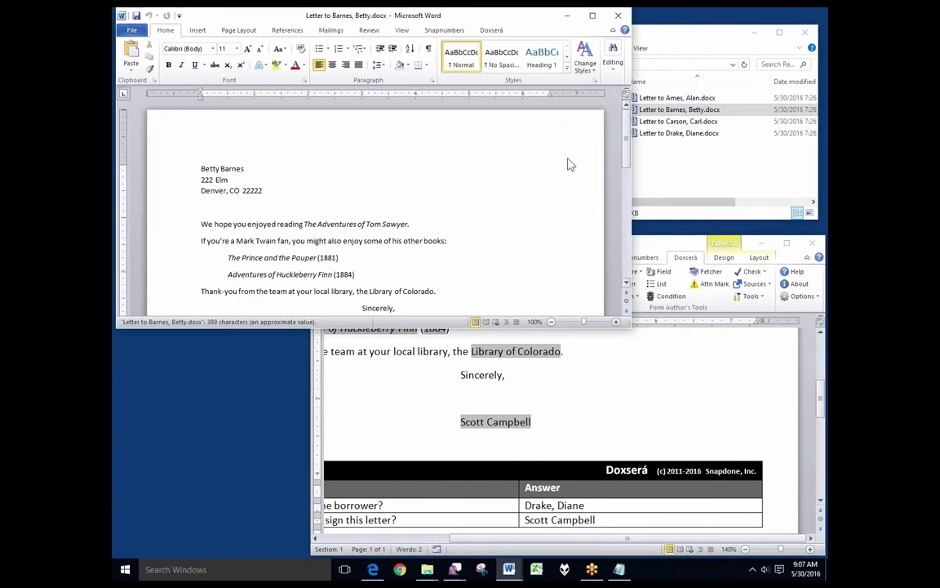
pyautogui.moveTo(304, 223); pyautogui.dragTo(410, 224)
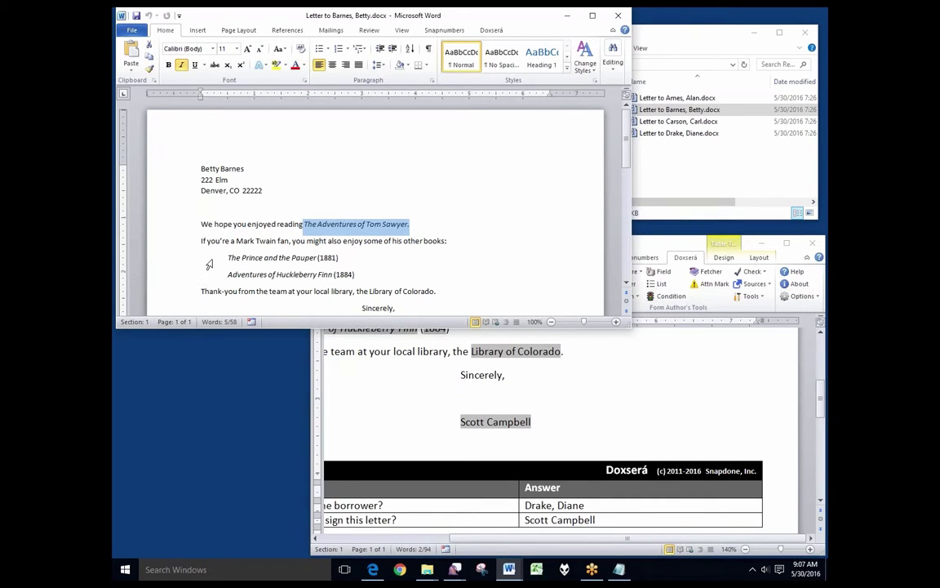
pyautogui.moveTo(210, 258); pyautogui.dragTo(210, 274)
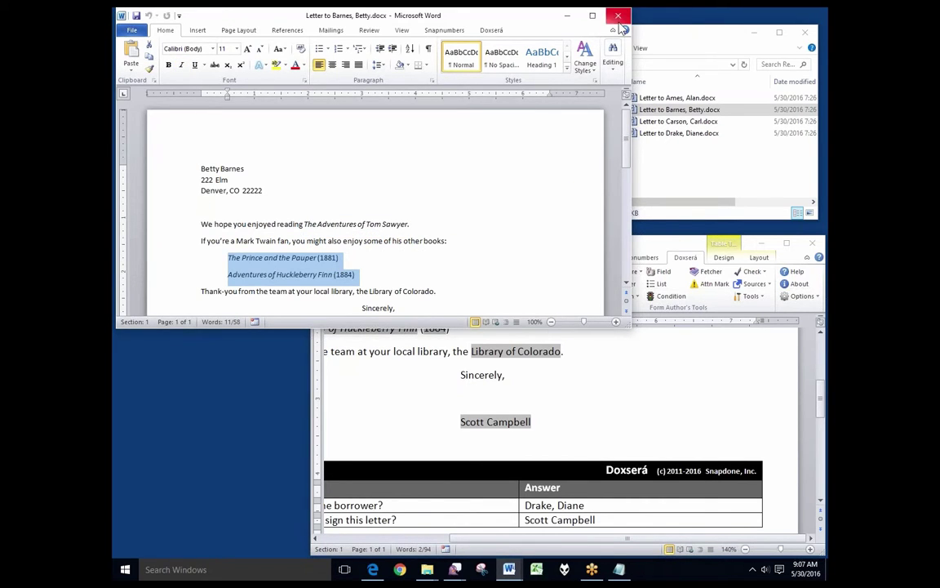
pyautogui.click(618, 15)
pyautogui.doubleClick(669, 122)
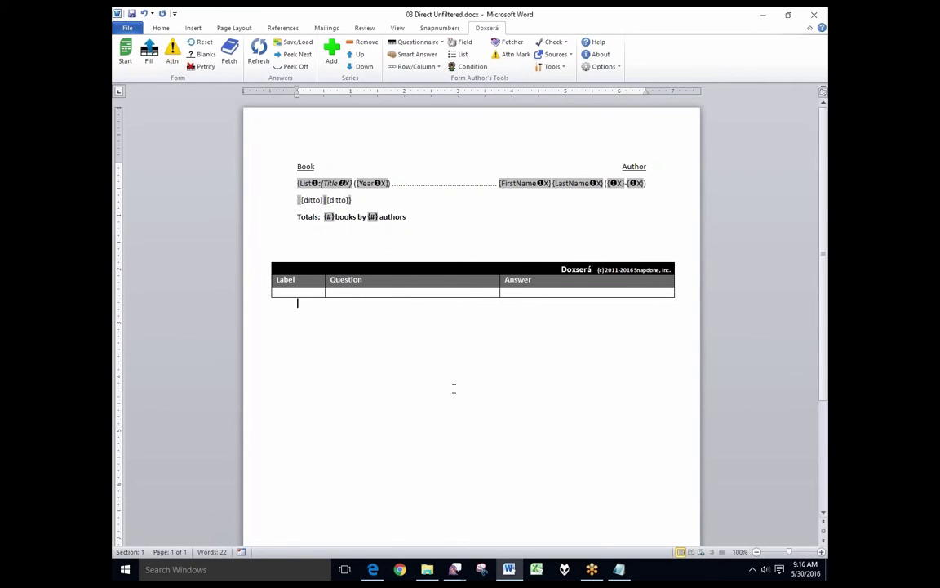
# Step: Fill 03 Direct Unfiltered.docx with every book, totalling 18 books by 4 authors
pyautogui.click(150, 59)
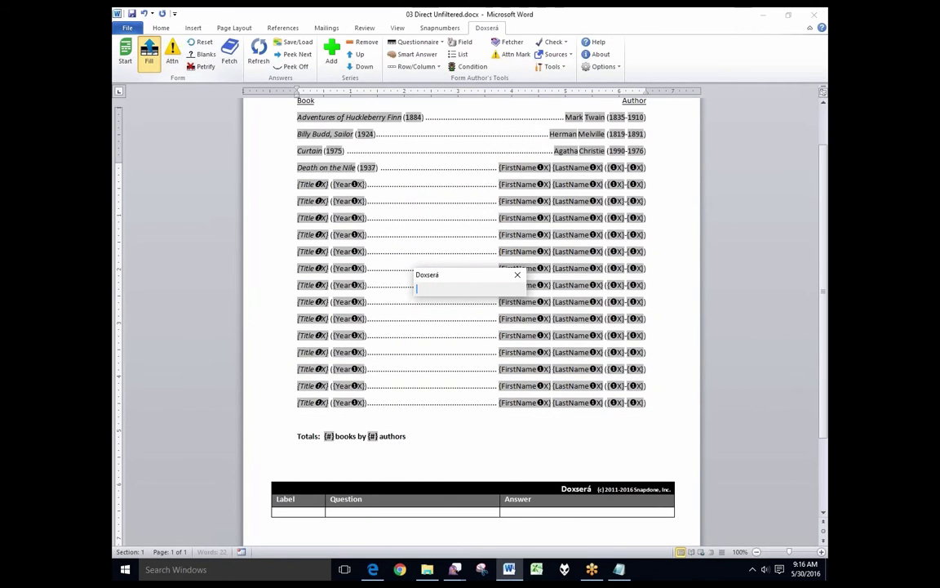
pyautogui.click(270, 444)
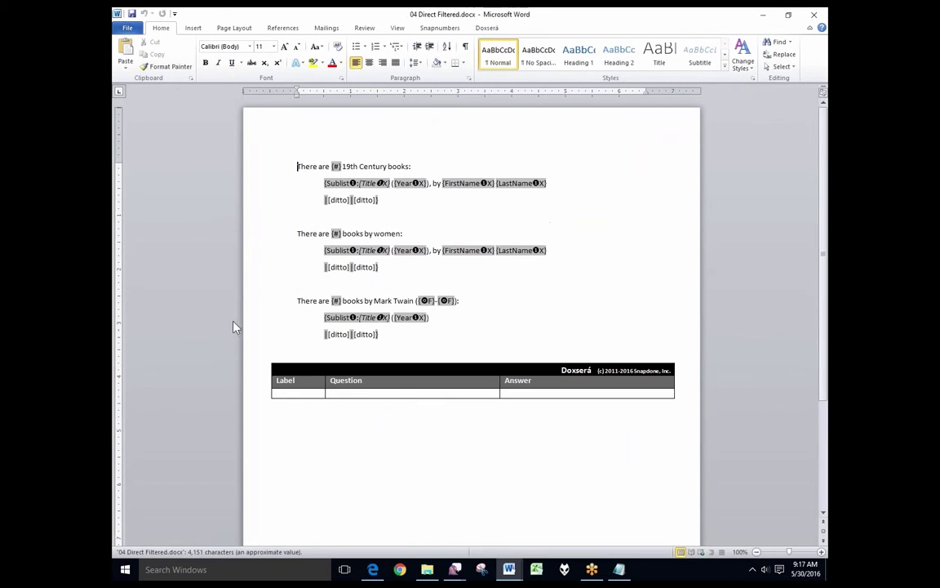
# Step: Fill the filtered template and check its five 19th Century books
pyautogui.click(487, 28)
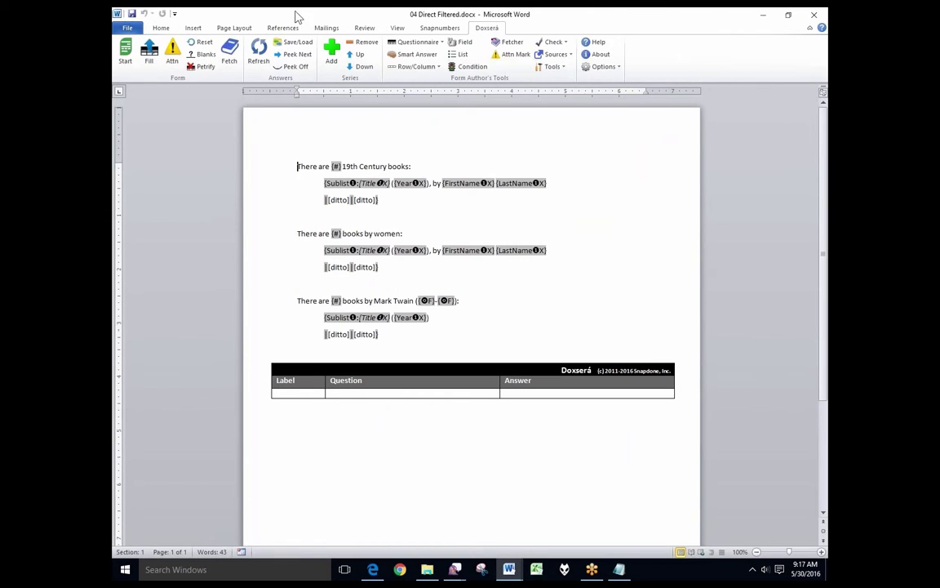
pyautogui.click(149, 50)
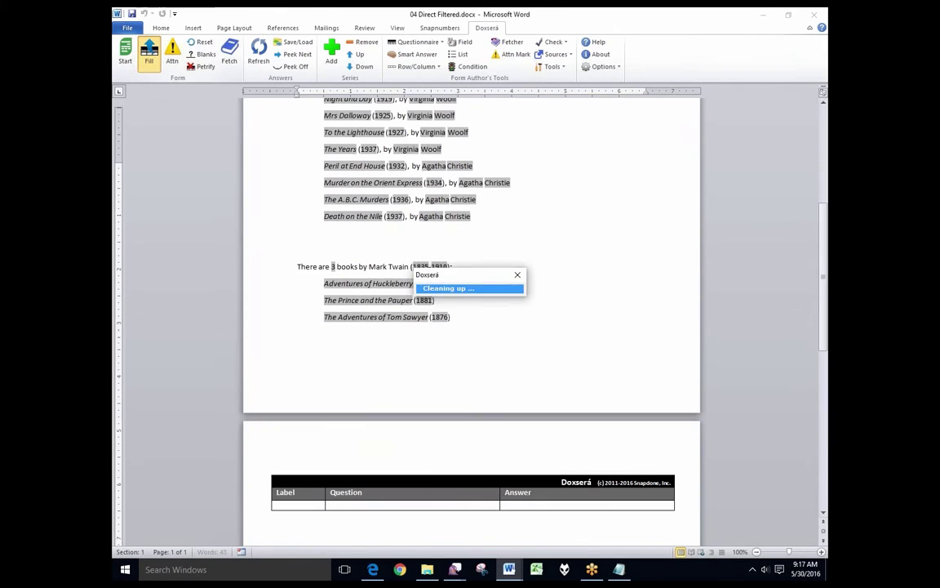
pyautogui.click(278, 172)
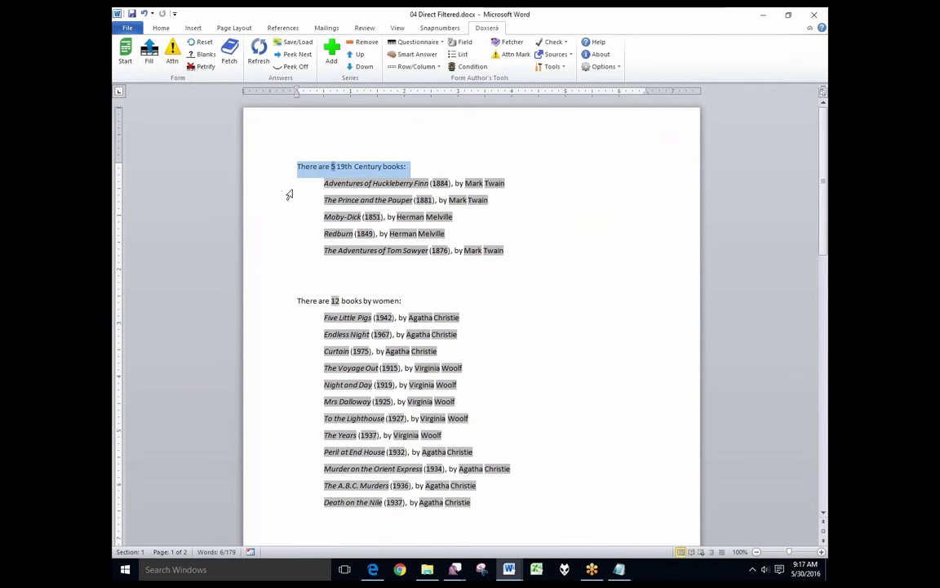
pyautogui.moveTo(291, 189); pyautogui.dragTo(279, 249)
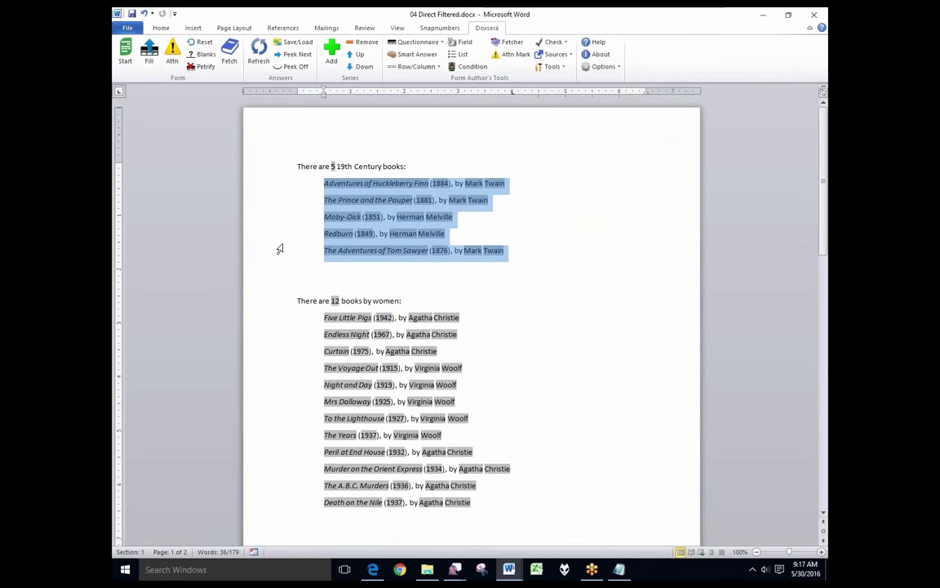
# Step: Check the 12 books by women and the 3 Mark Twain books (1835-1910)
pyautogui.click(275, 303)
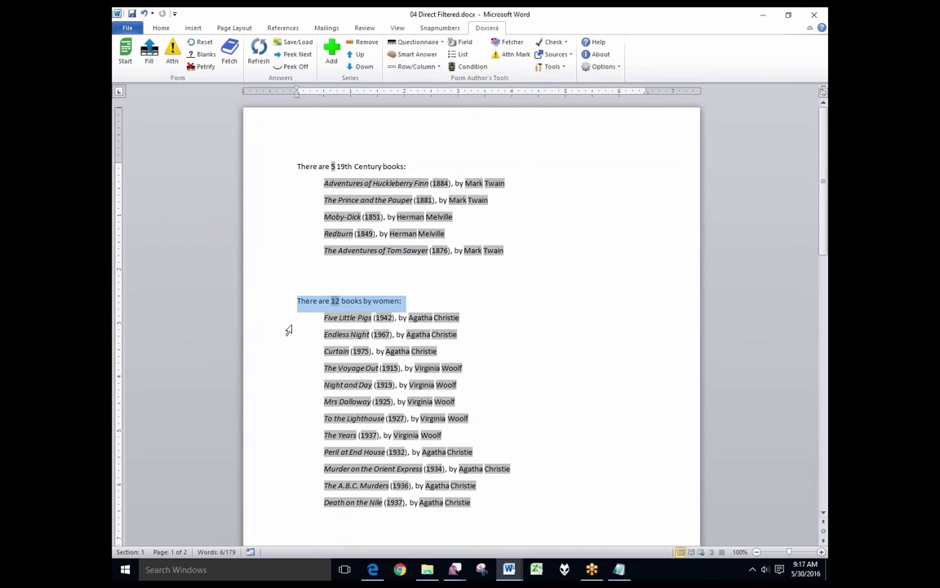
pyautogui.moveTo(290, 326); pyautogui.dragTo(281, 508)
pyautogui.scroll(-3, 298, 457)
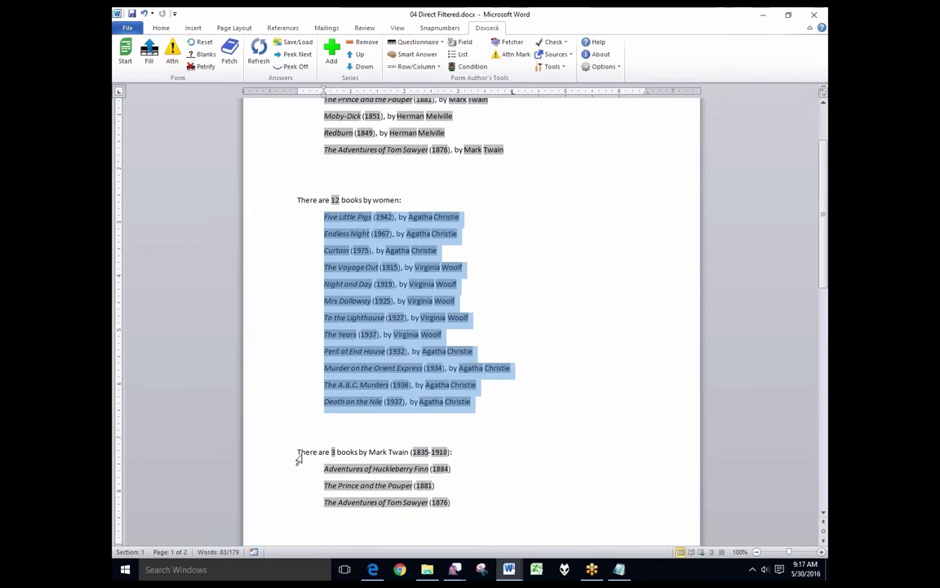
pyautogui.click(275, 397)
pyautogui.moveTo(291, 416); pyautogui.dragTo(299, 452)
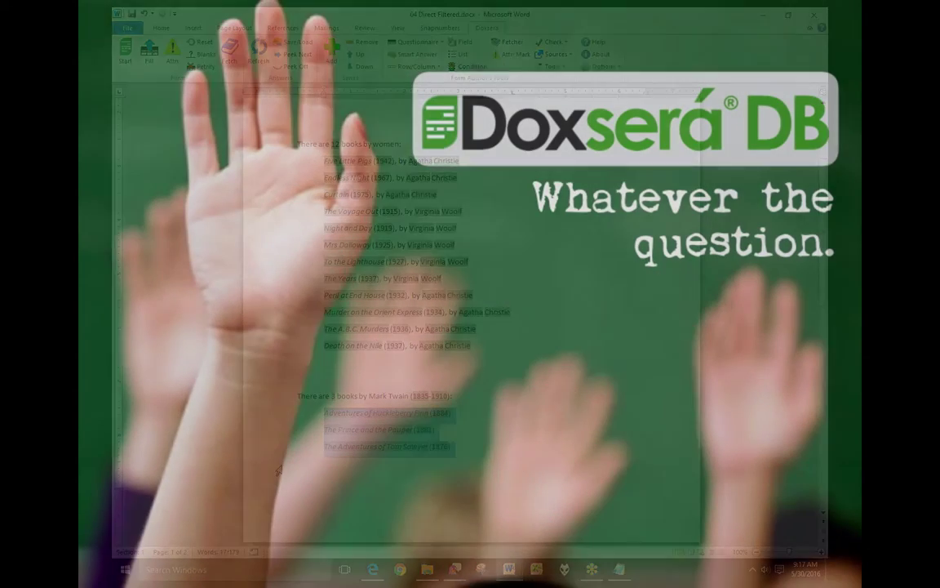